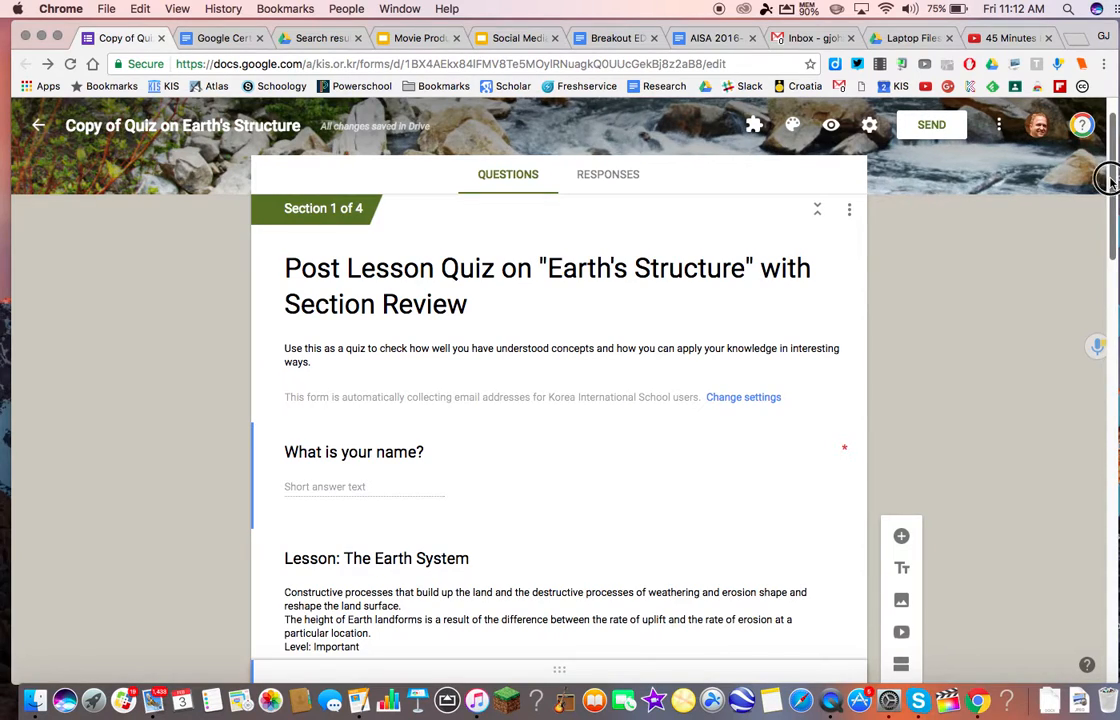
Turn on answer-based section routing for question 1, about the system made up of plants and animals.
scroll(1108, 180, "up", 1)
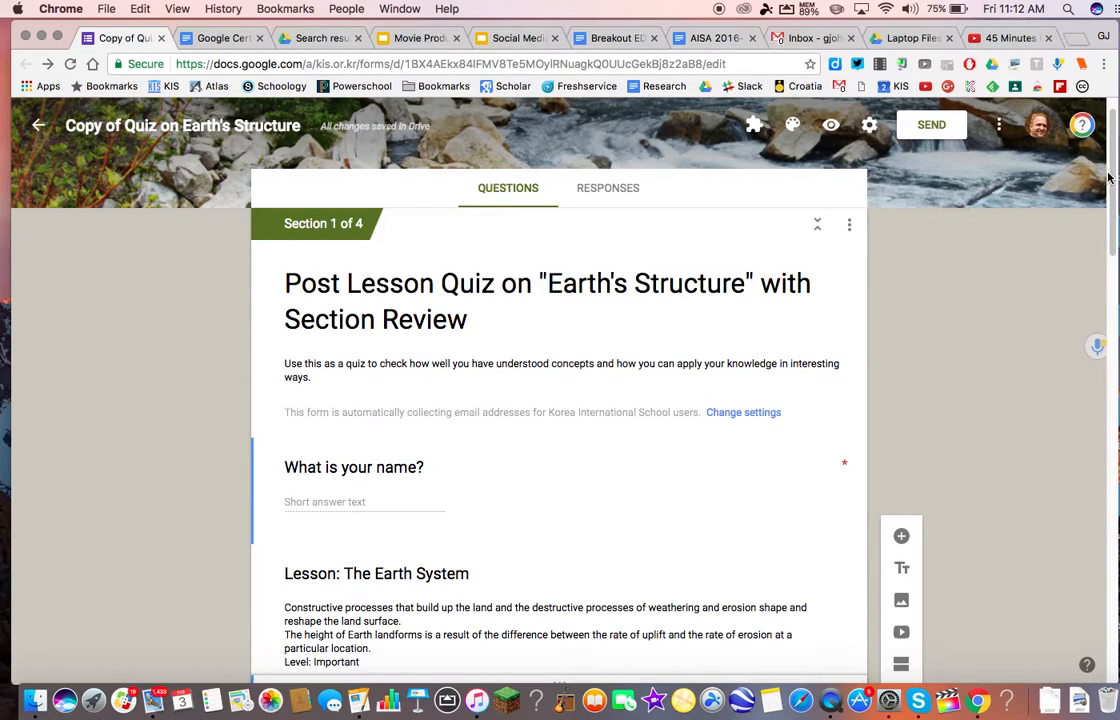
scroll(1106, 192, "down", 1)
left_click_drag(1106, 192, 1108, 272)
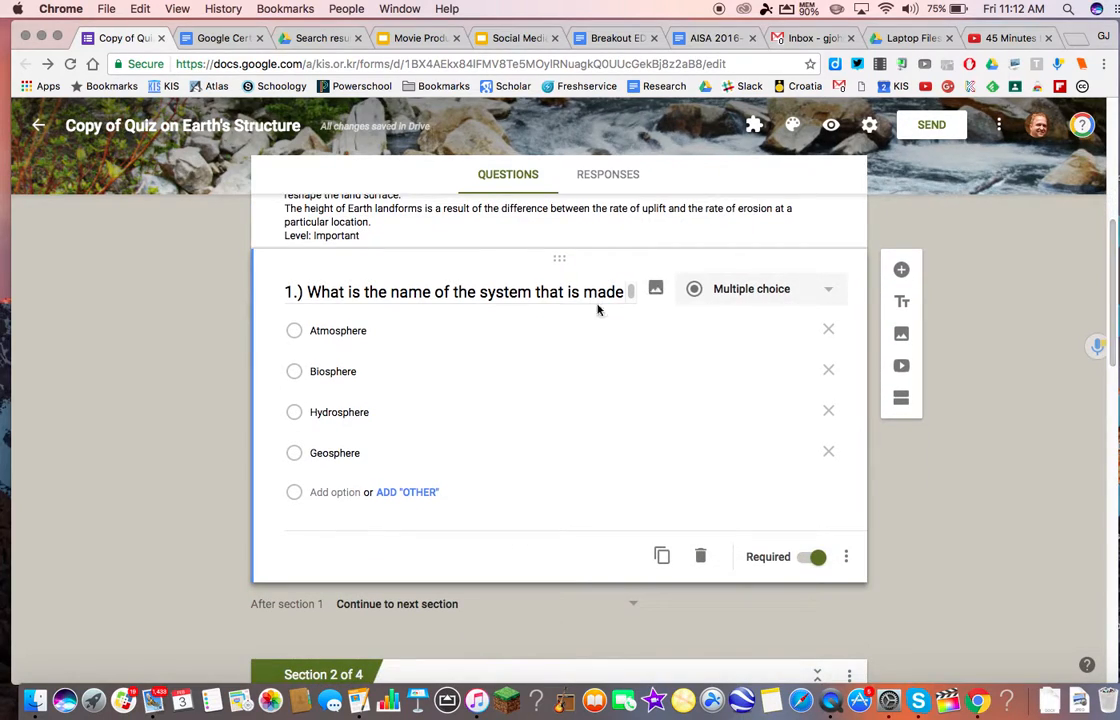
triple_click(626, 289)
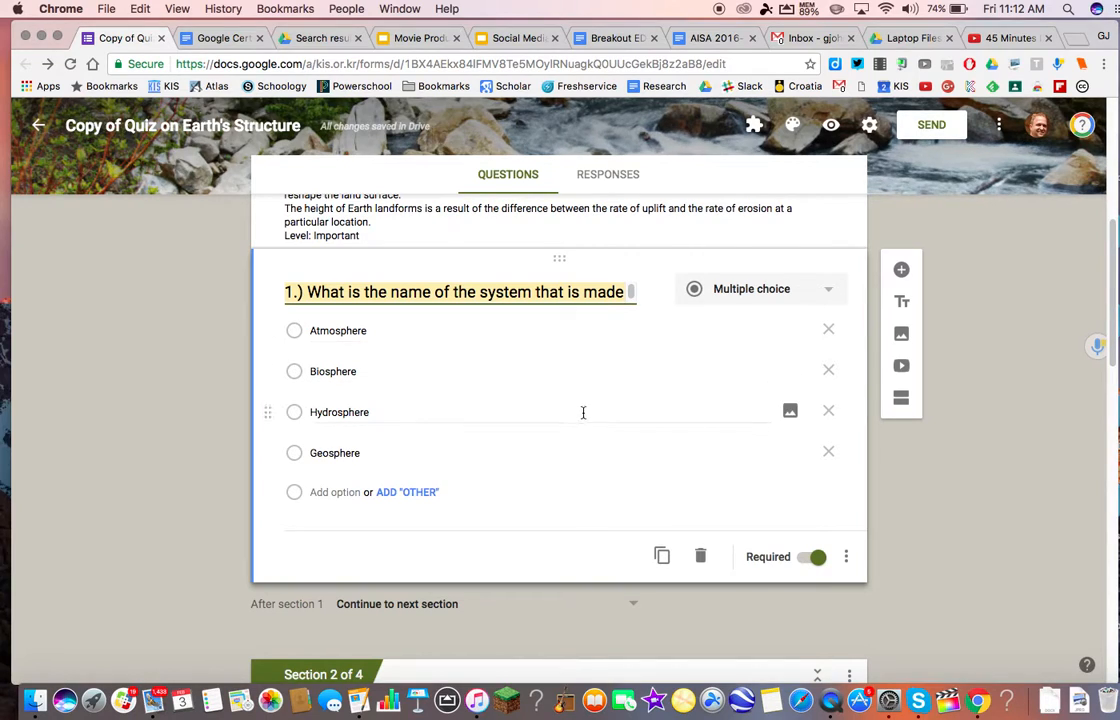
left_click_drag(1107, 257, 1098, 536)
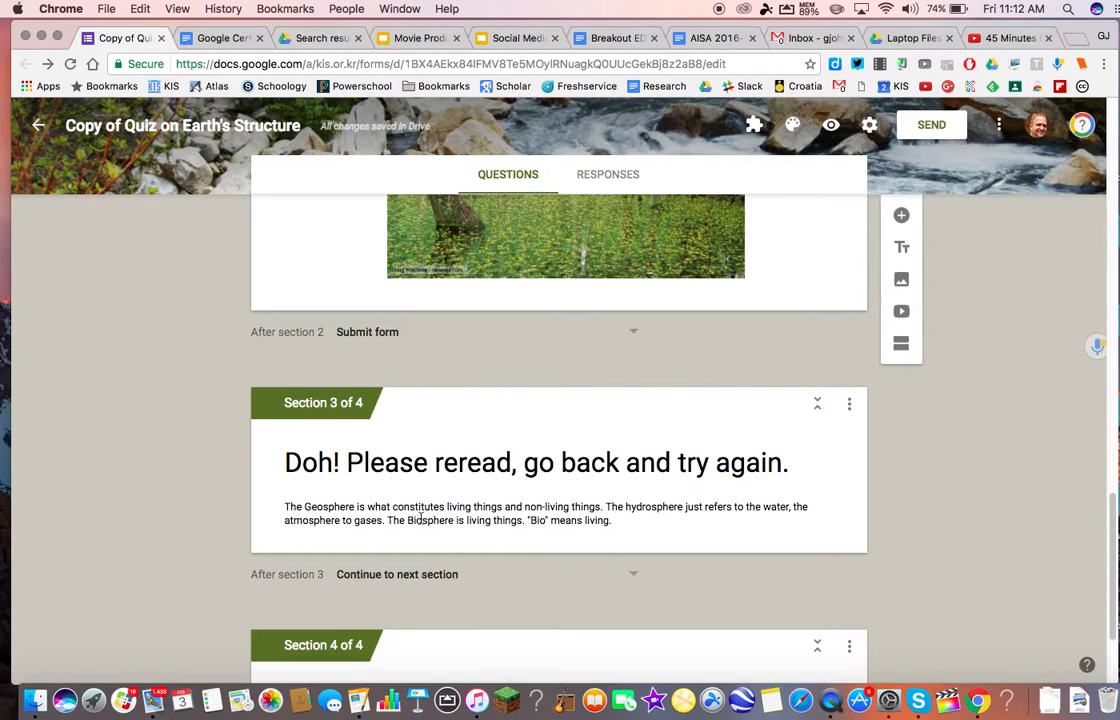
left_click_drag(1112, 553, 1101, 271)
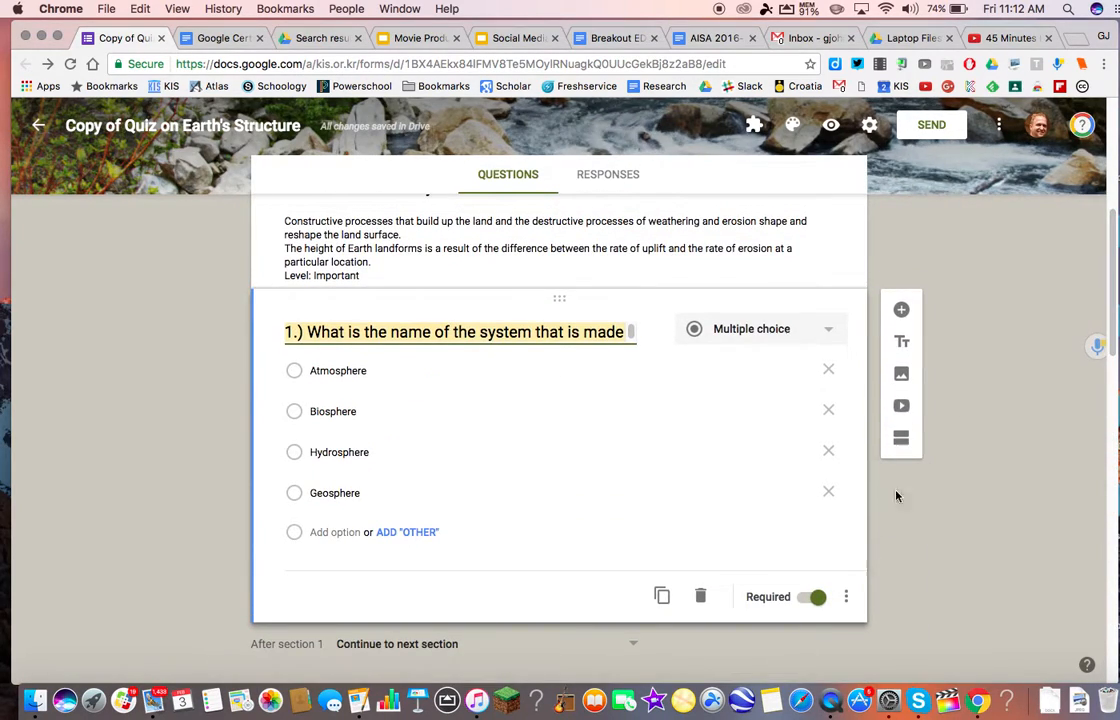
left_click(846, 599)
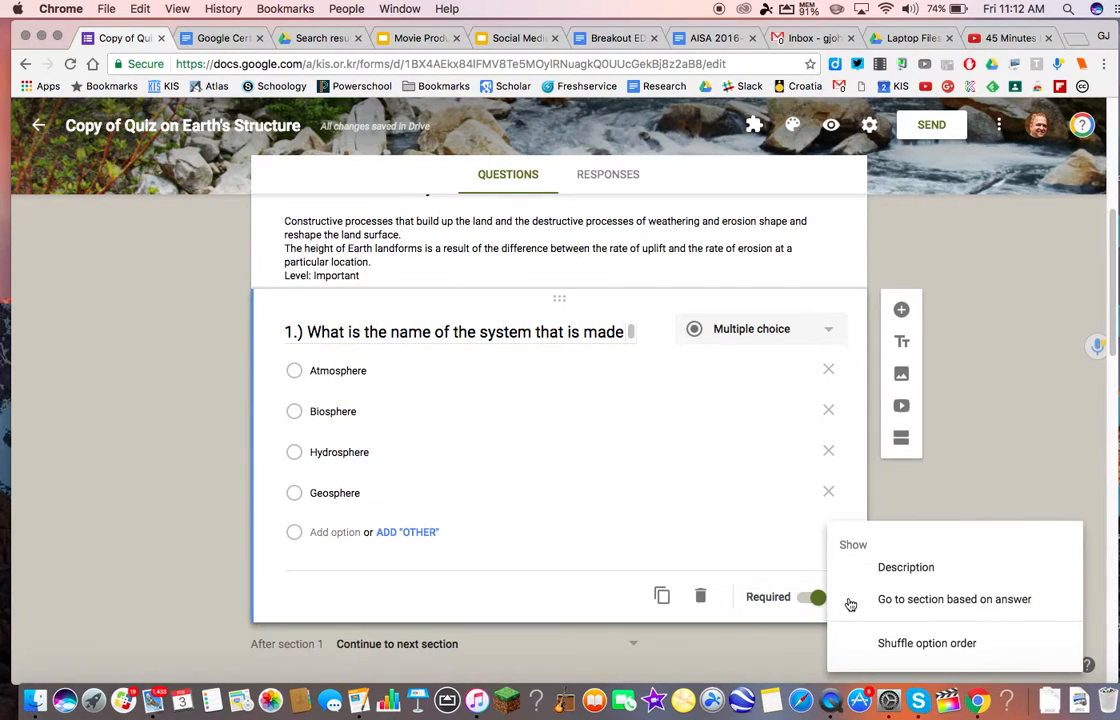
left_click(904, 605)
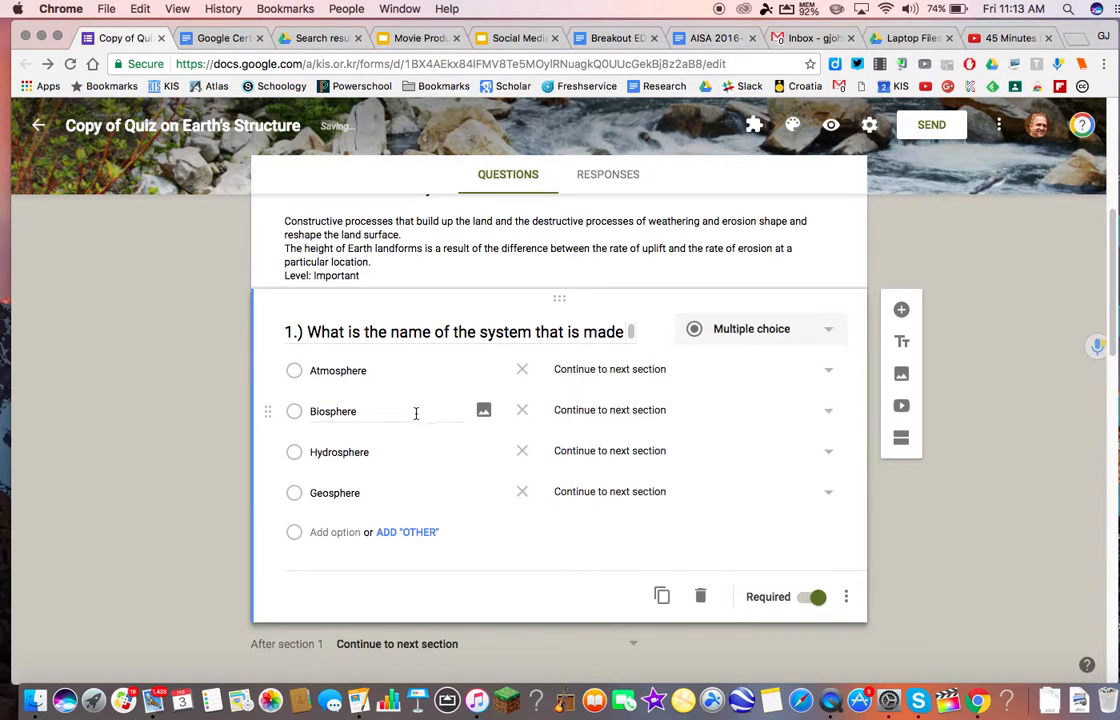
Route question 1's Biosphere answer to section 2 (Question 2), and Atmosphere, Hydrosphere and Geosphere to section 3.
left_click(830, 418)
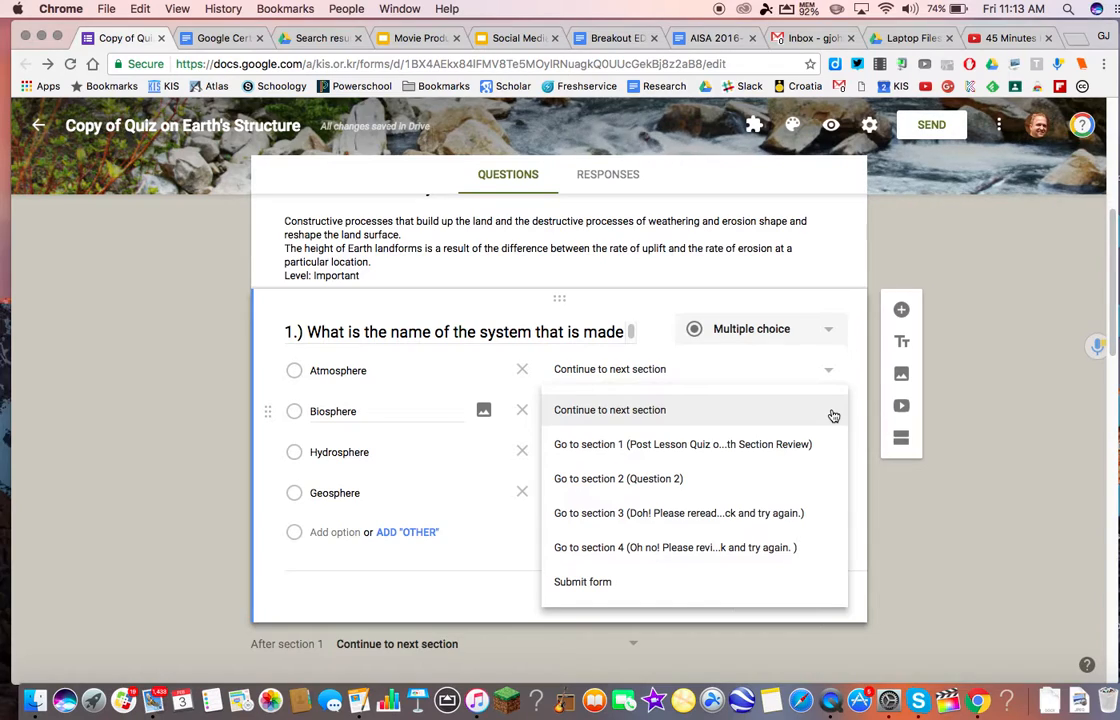
left_click(745, 481)
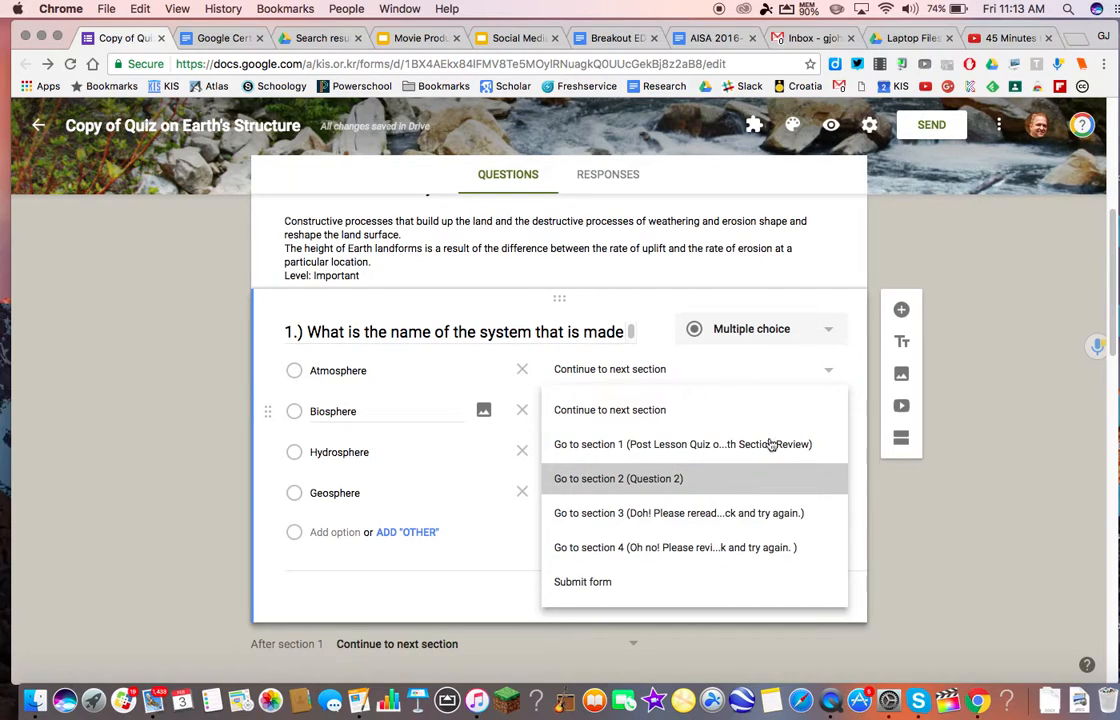
left_click(830, 375)
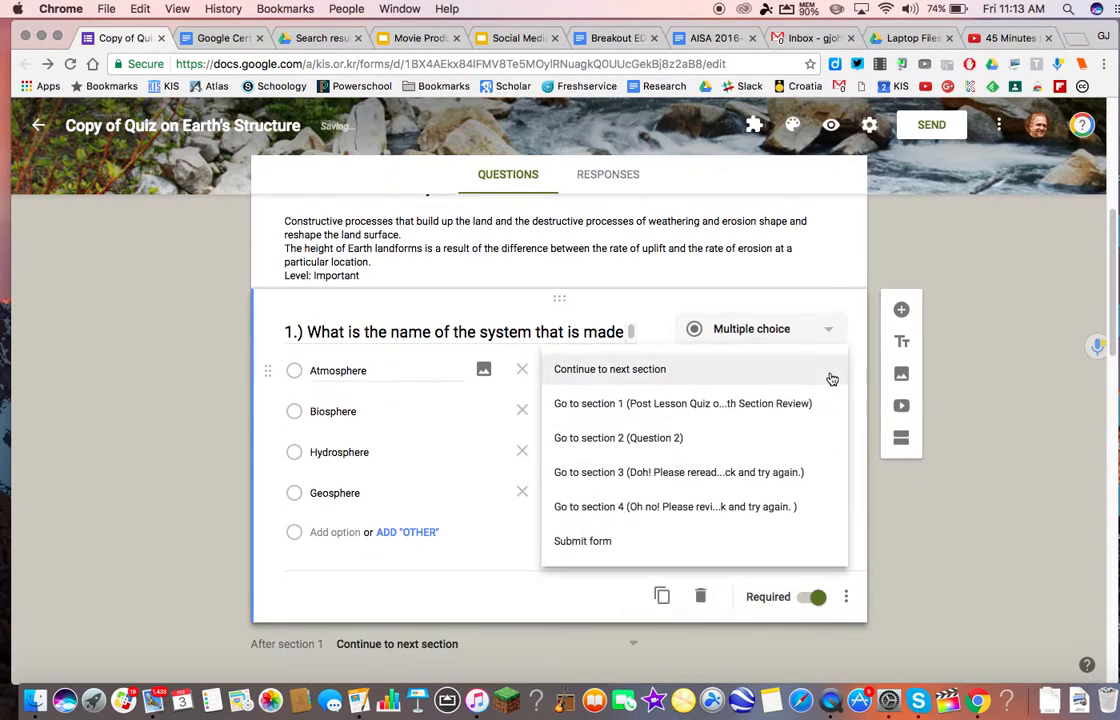
left_click(785, 472)
left_click(825, 458)
left_click(782, 556)
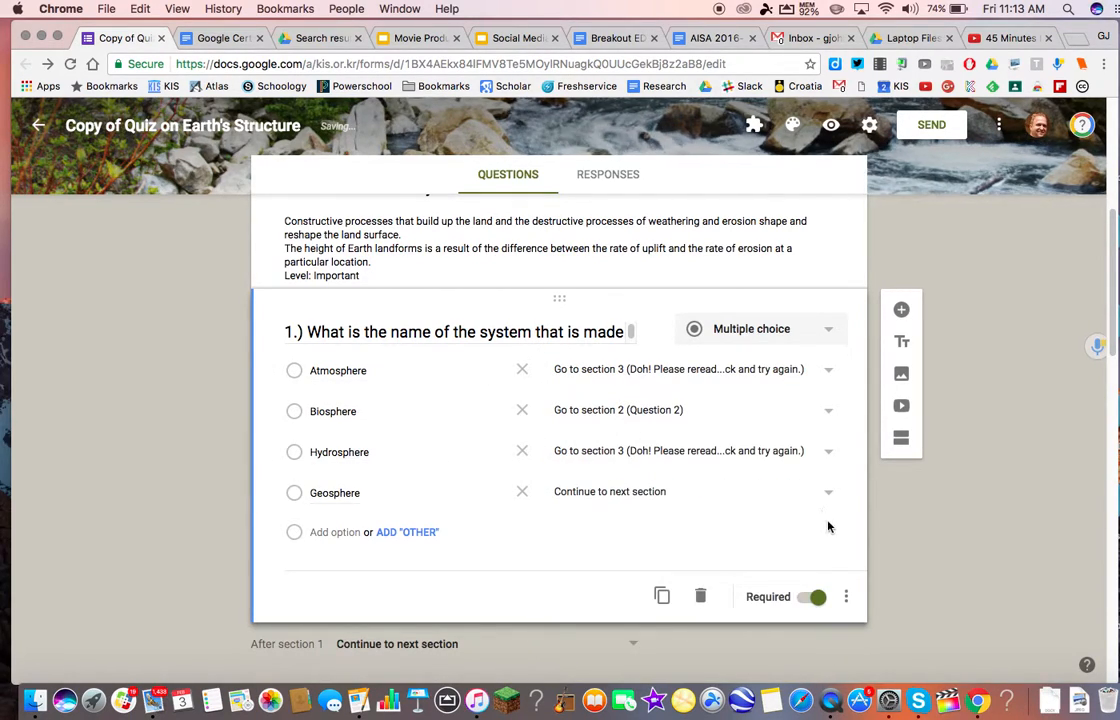
left_click(828, 497)
left_click(782, 575)
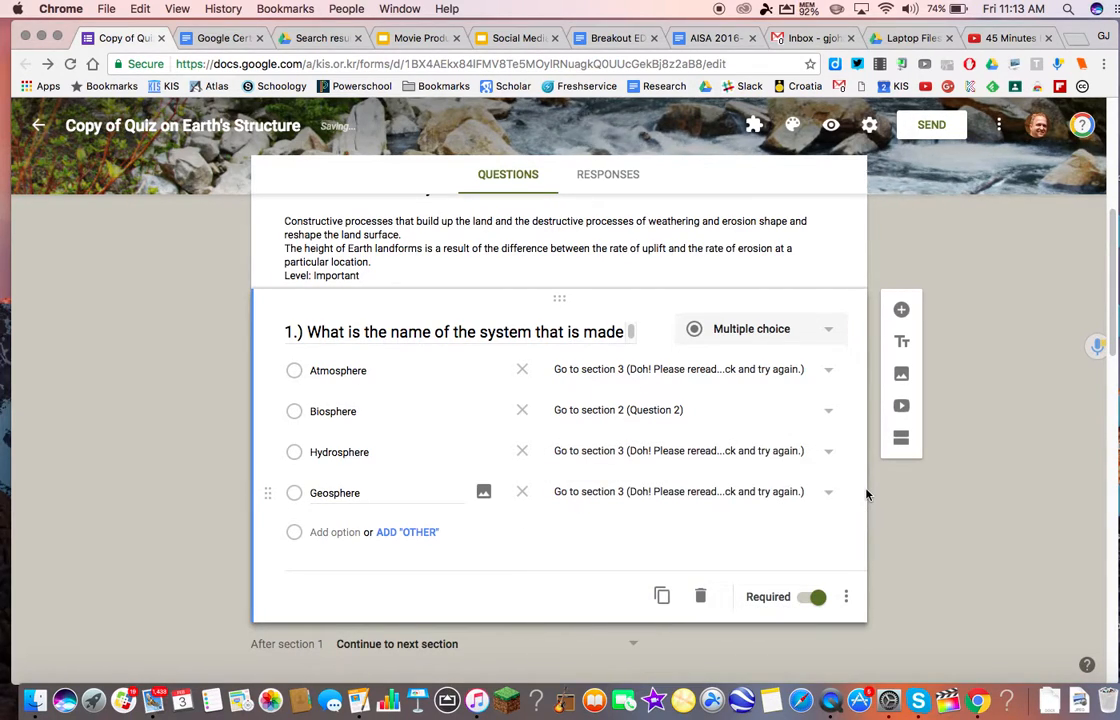
Examine the answer routing of the section 2 question and the feedback texts in sections 3 and 4.
left_click_drag(1113, 300, 1090, 408)
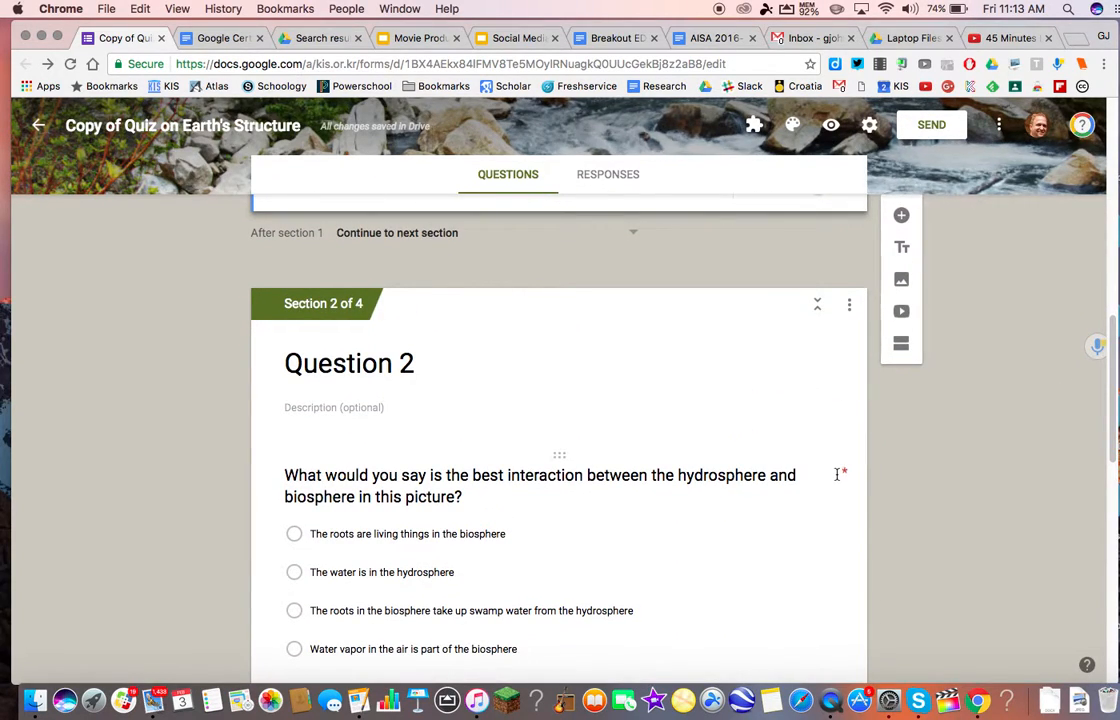
scroll(815, 455, "down", 3)
left_click(767, 365)
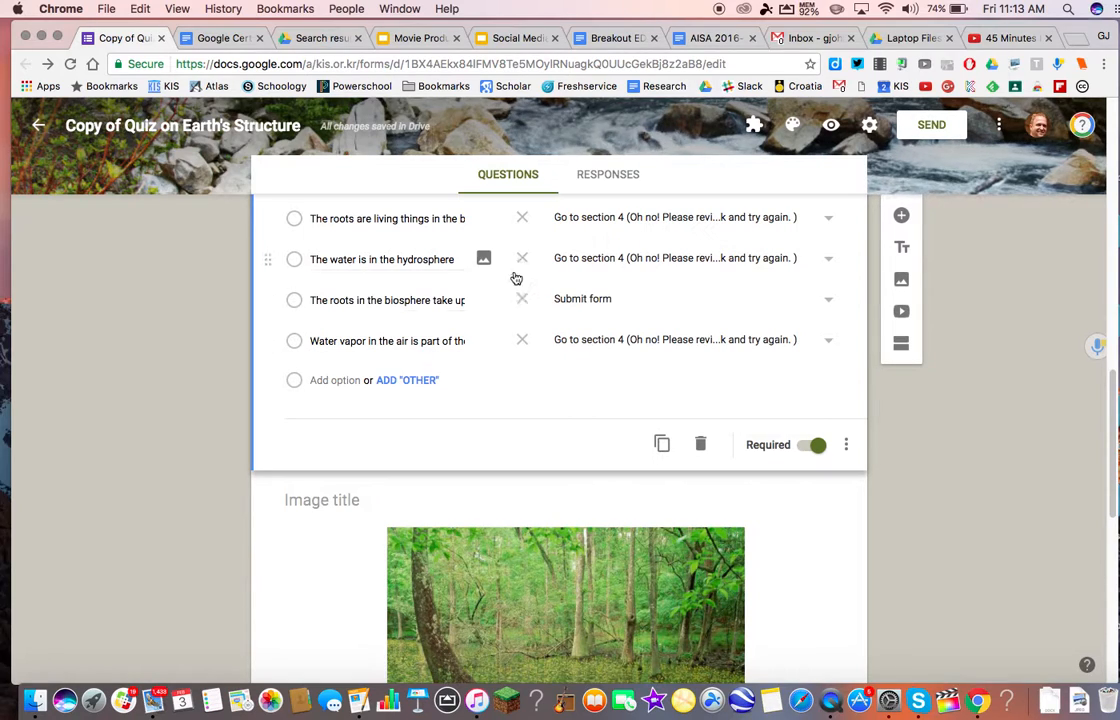
scroll(888, 396, "down", 3)
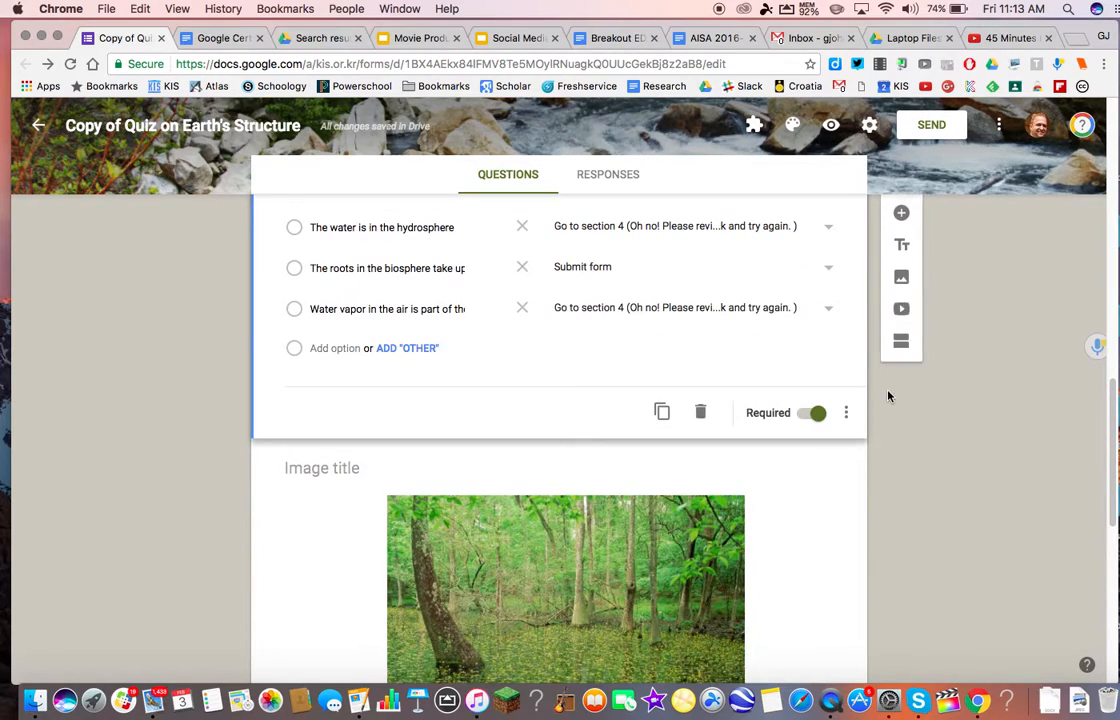
scroll(862, 450, "up", 5)
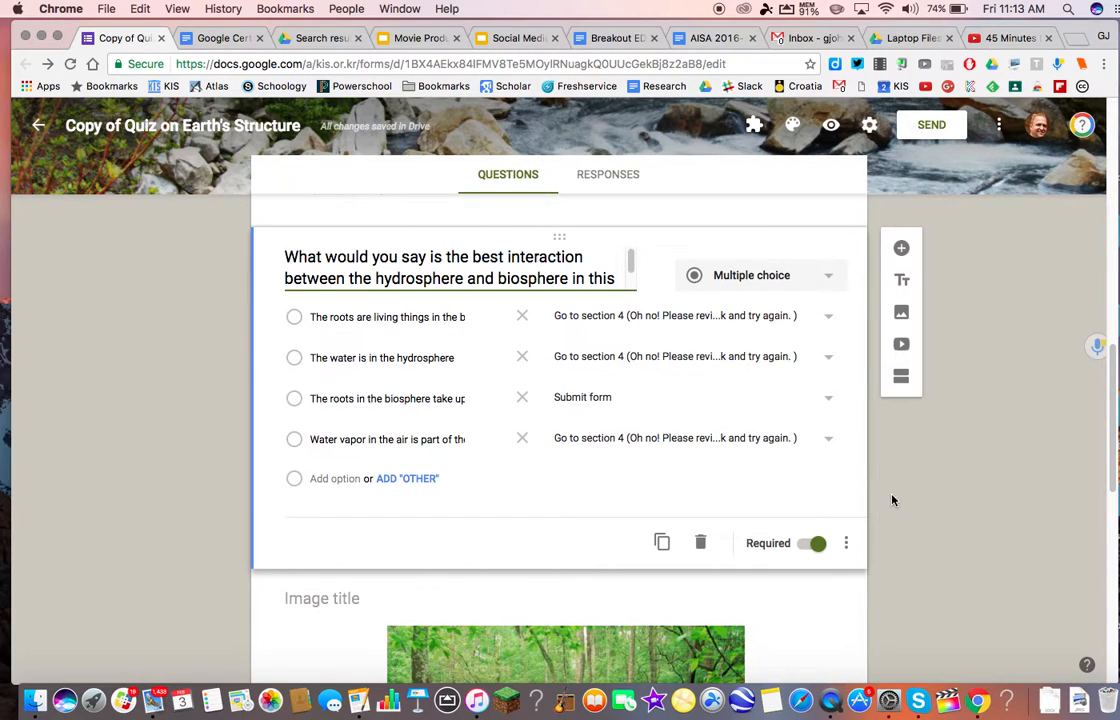
scroll(890, 496, "up", 2)
scroll(887, 493, "down", 15)
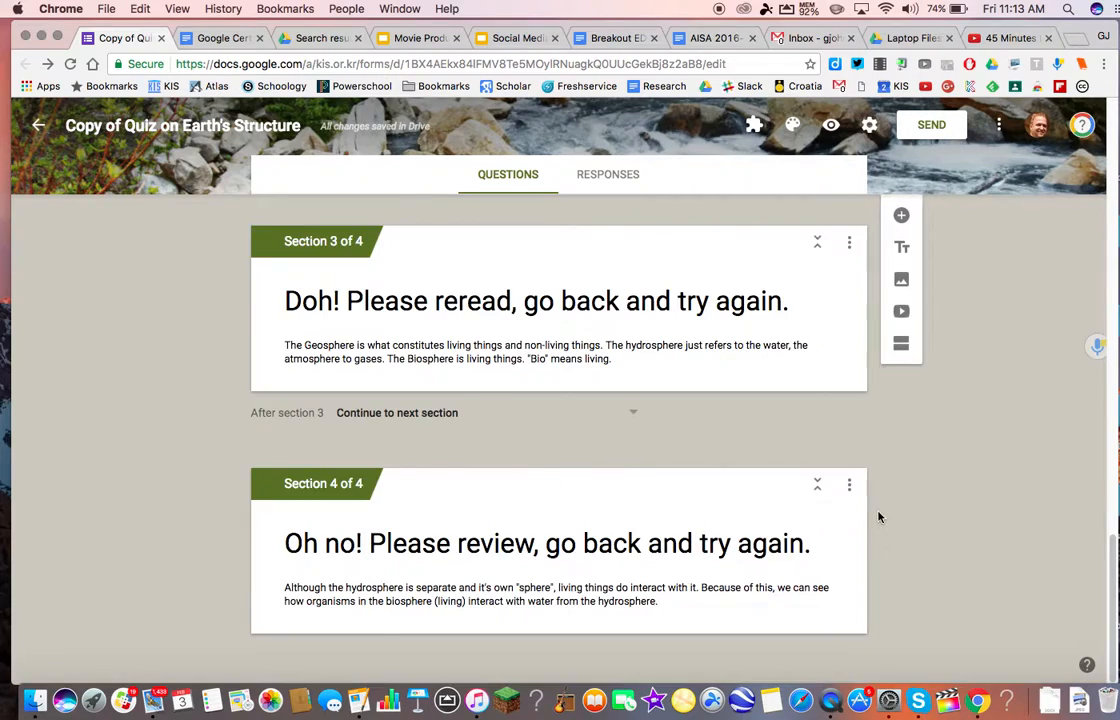
scroll(879, 516, "up", 20)
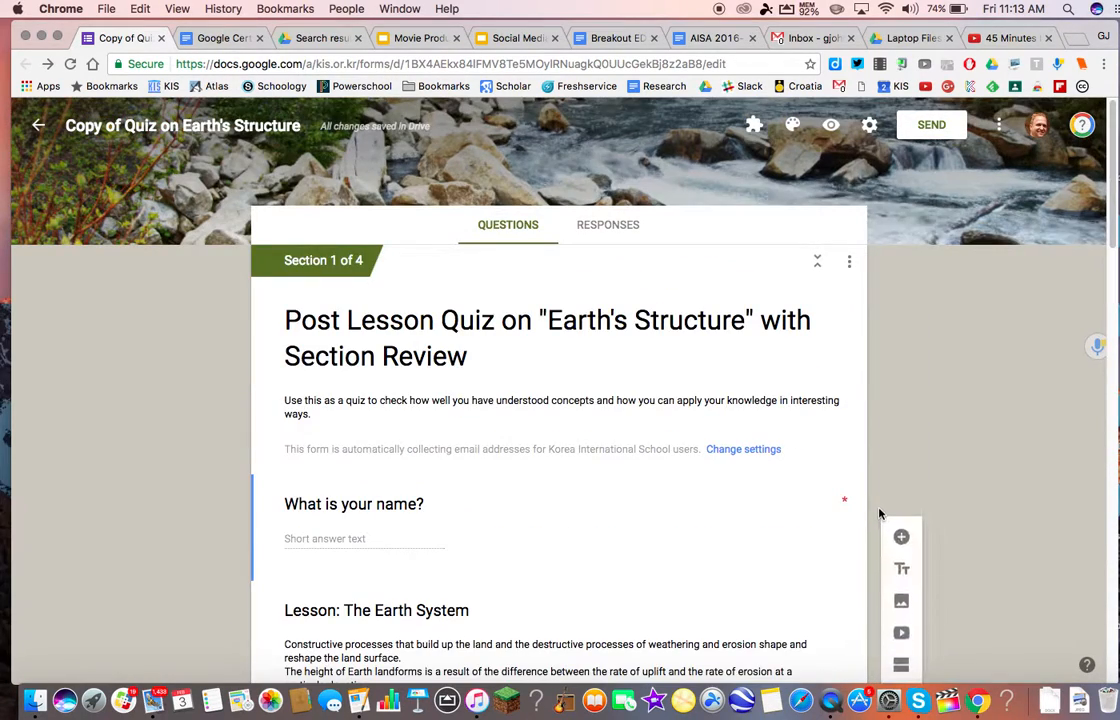
Preview the quiz as a respondent and enter "Student" as the name.
left_click(831, 124)
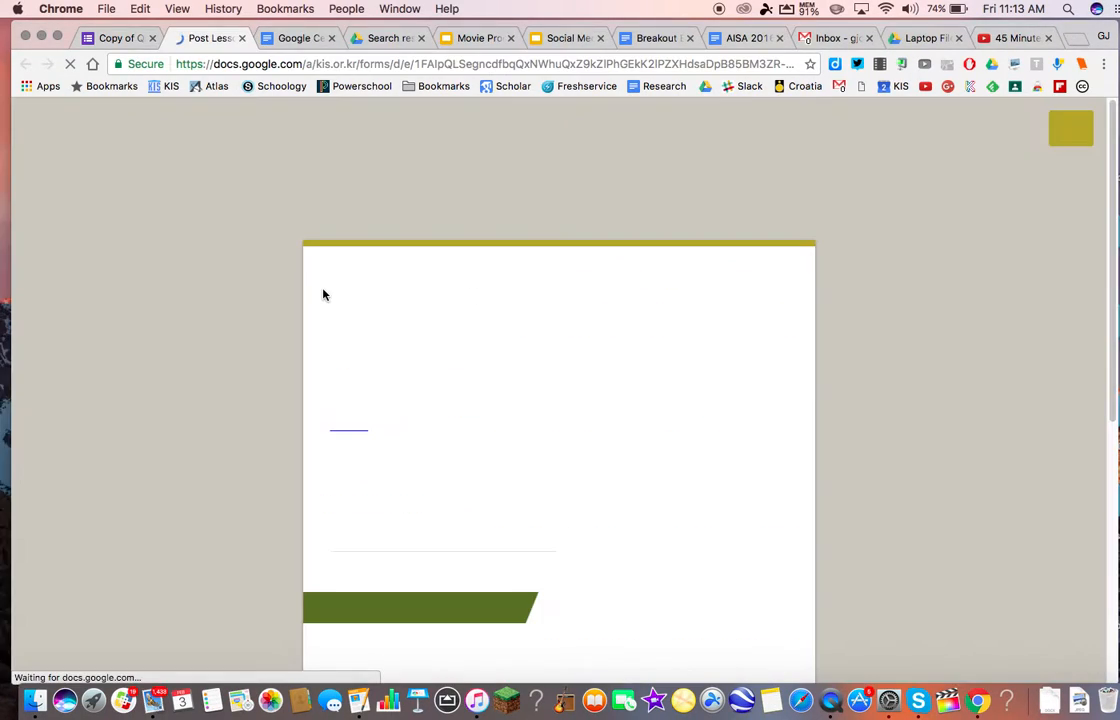
scroll(687, 270, "down", 4)
left_click(440, 340)
type("Student")
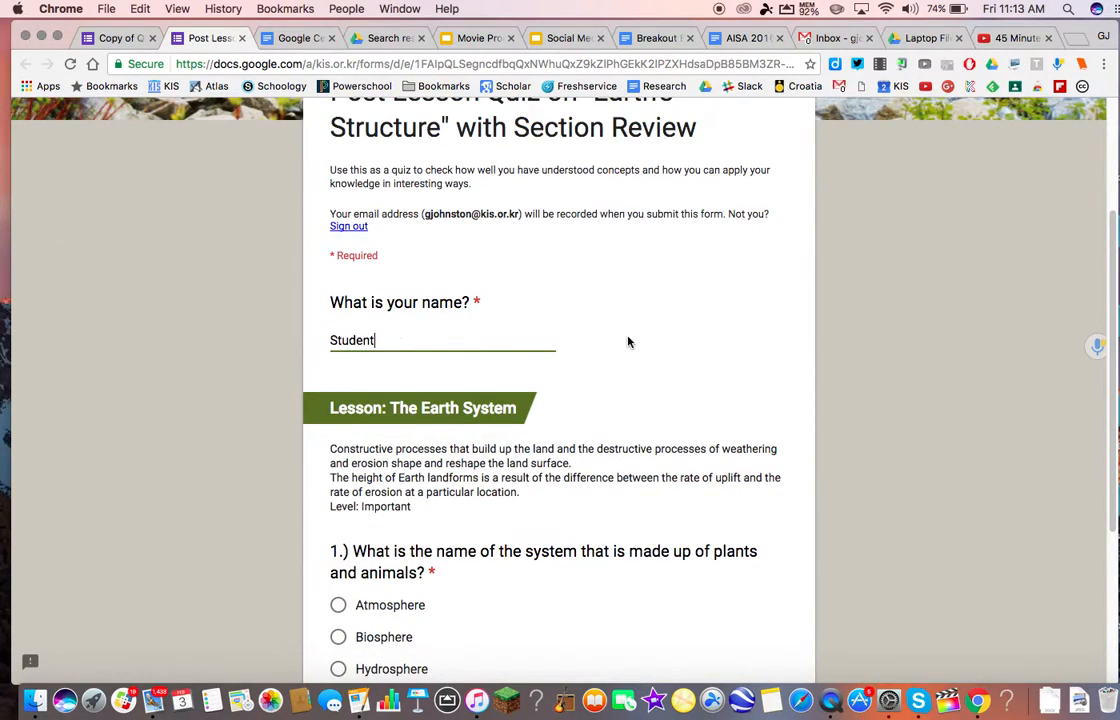
Test the wrong-answer path of question 1 by answering Atmosphere and continuing to its feedback page.
scroll(628, 342, "down", 2)
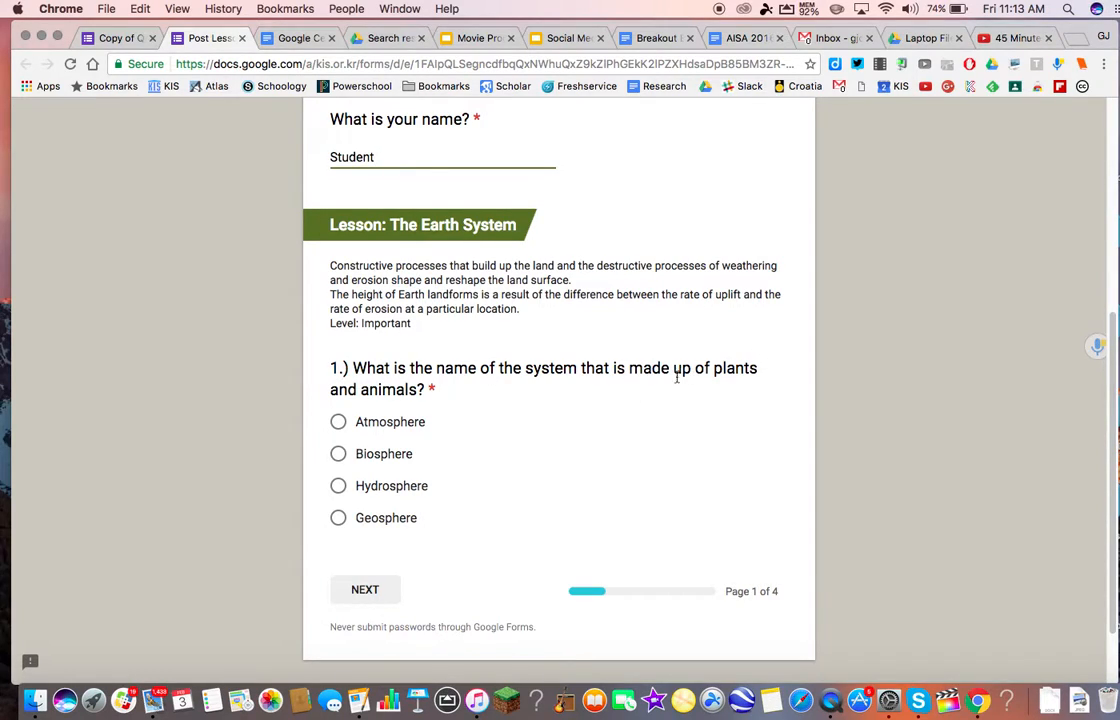
left_click(339, 425)
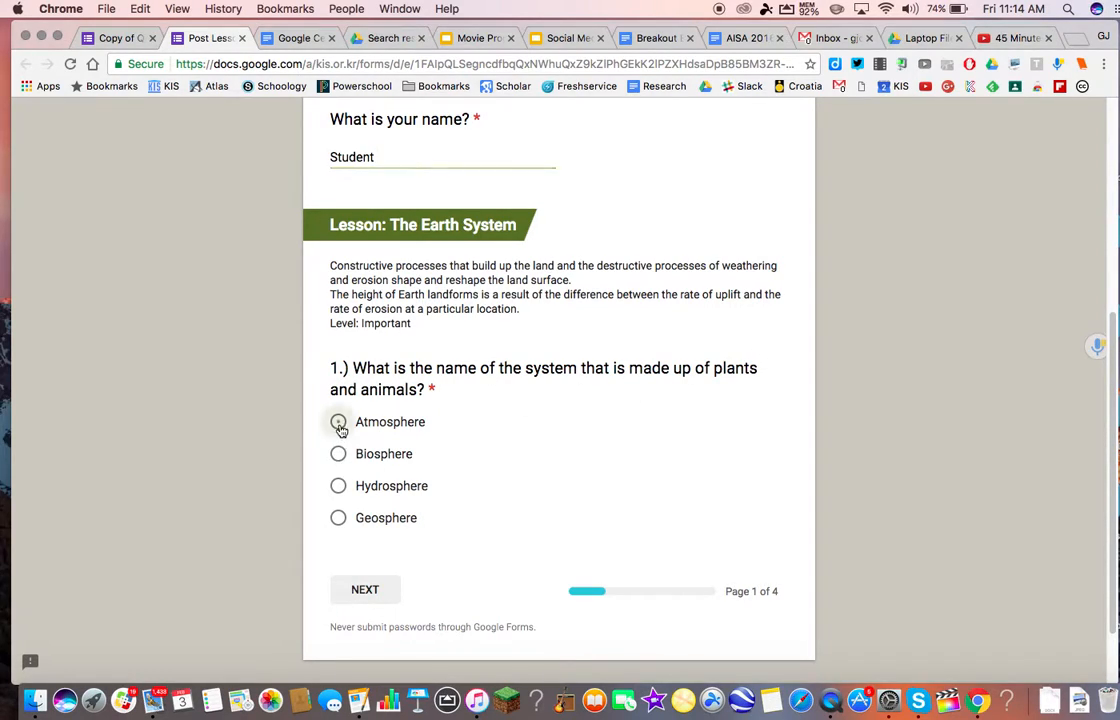
left_click(367, 589)
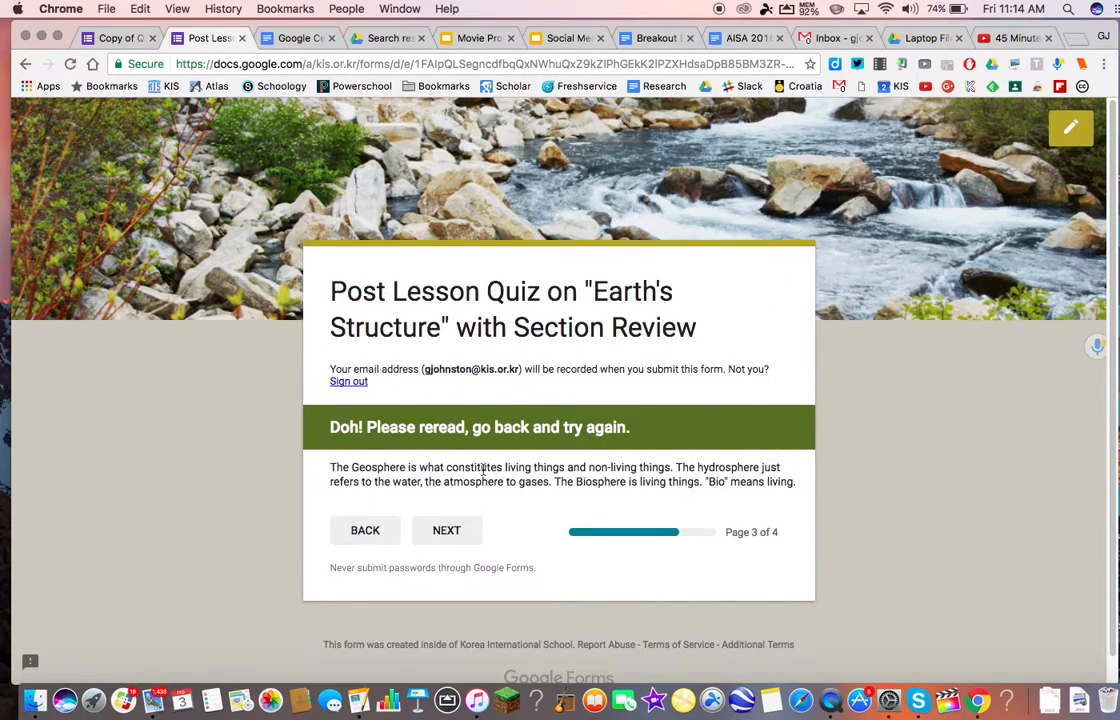
Go back to question 1, change the answer to Biosphere and continue.
left_click(380, 535)
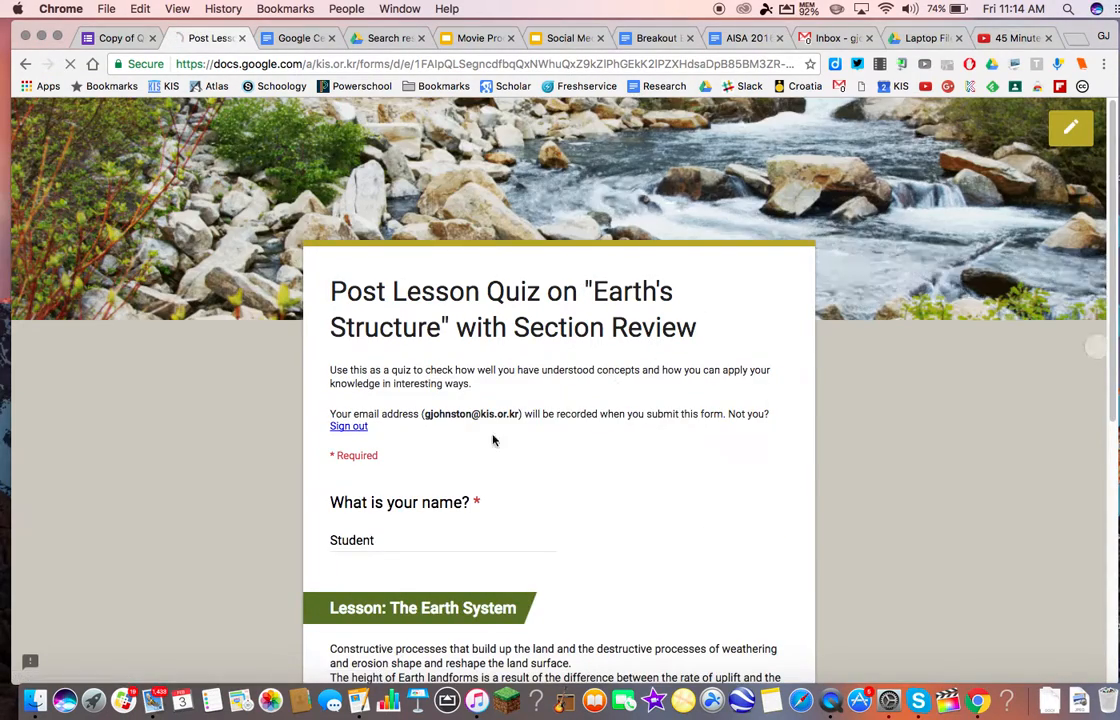
scroll(513, 428, "down", 5)
left_click(341, 456)
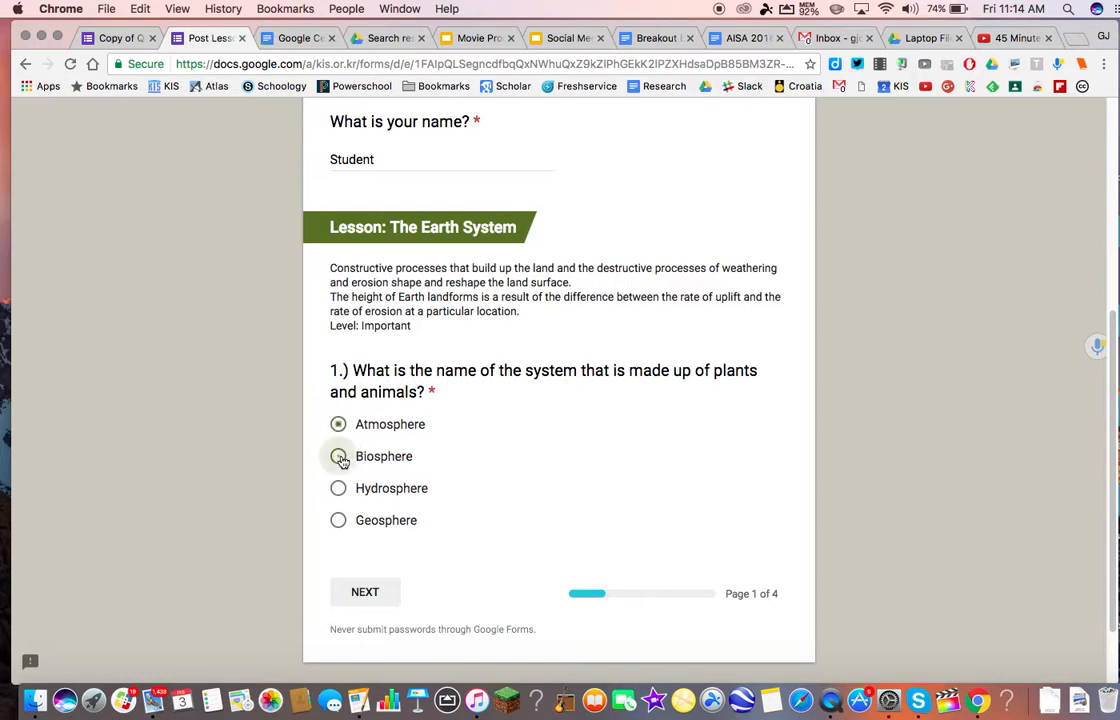
left_click(368, 592)
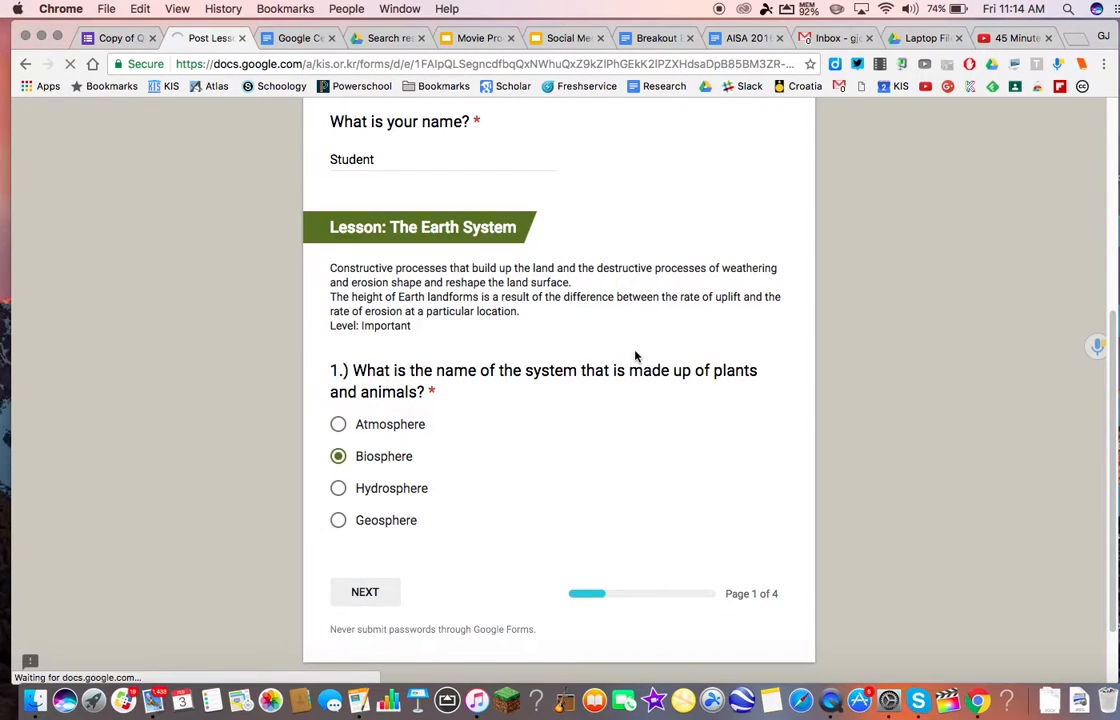
Answer question 2 with "The water is in the hydrosphere" and continue to its feedback page.
scroll(820, 369, "down", 1)
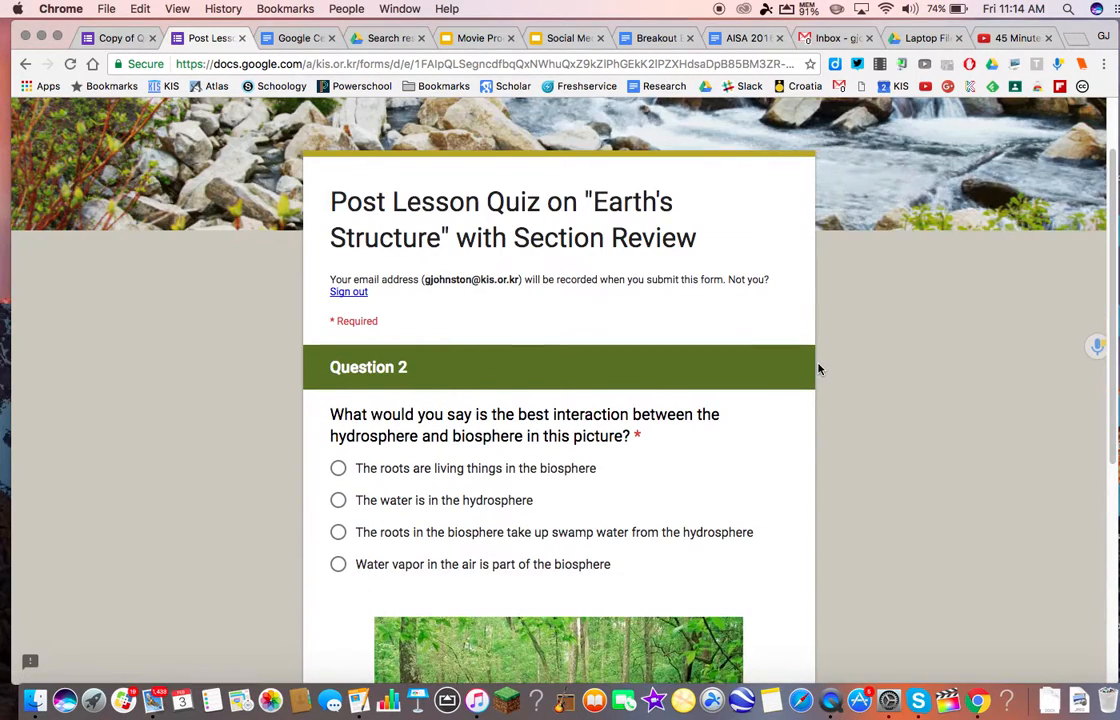
scroll(818, 369, "down", 1)
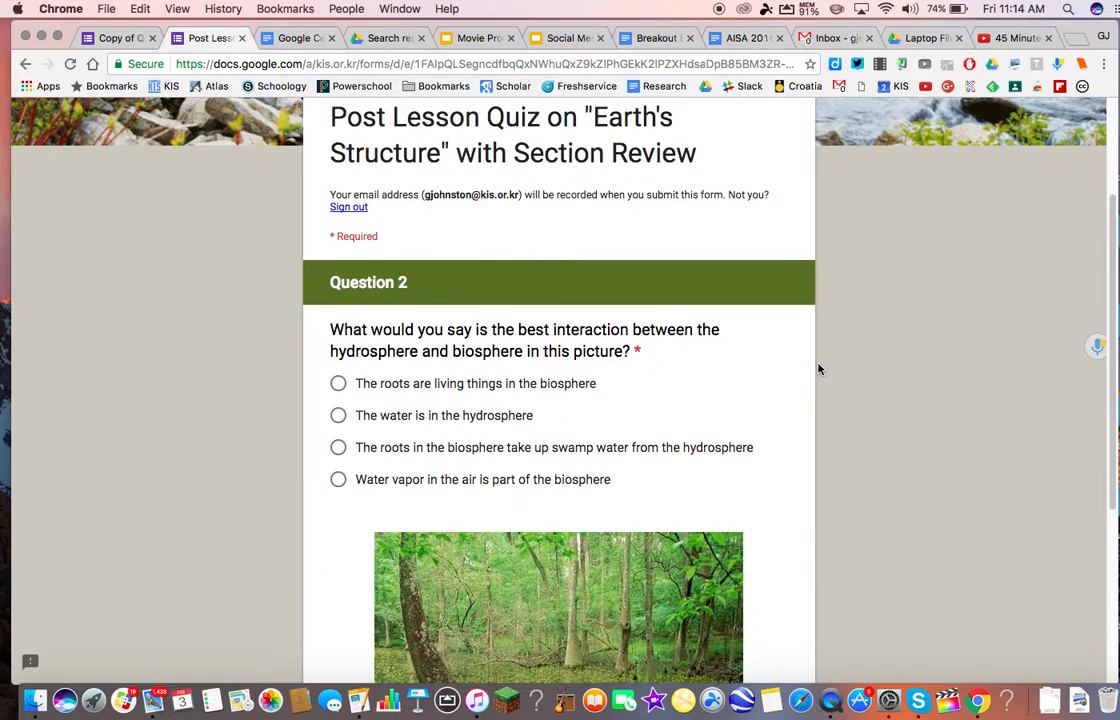
left_click(339, 415)
scroll(720, 410, "down", 3)
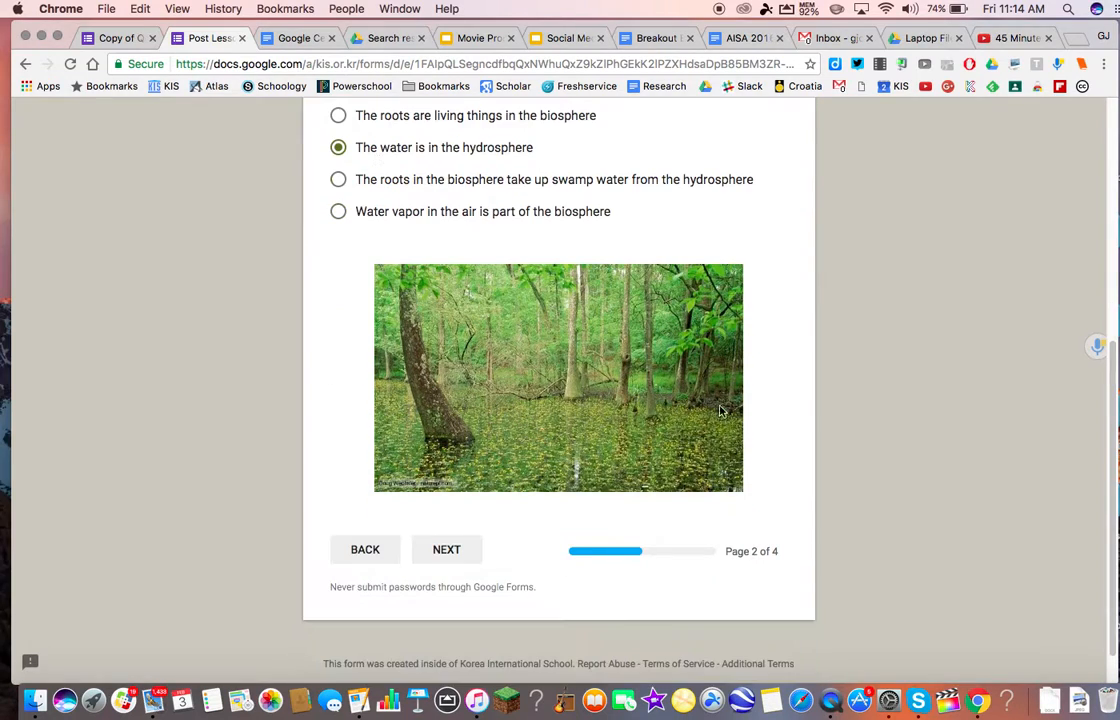
left_click(456, 552)
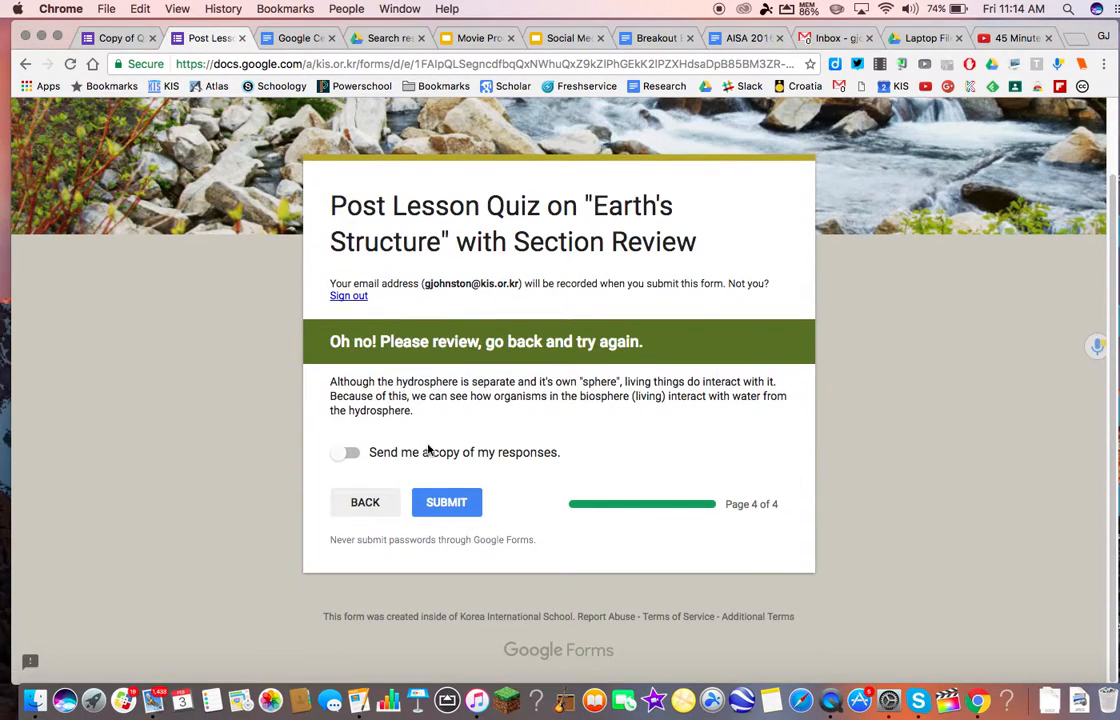
Change the question 2 answer to "The roots in the biosphere take up swamp water from the hydrosphere" and submit the quiz.
left_click(362, 500)
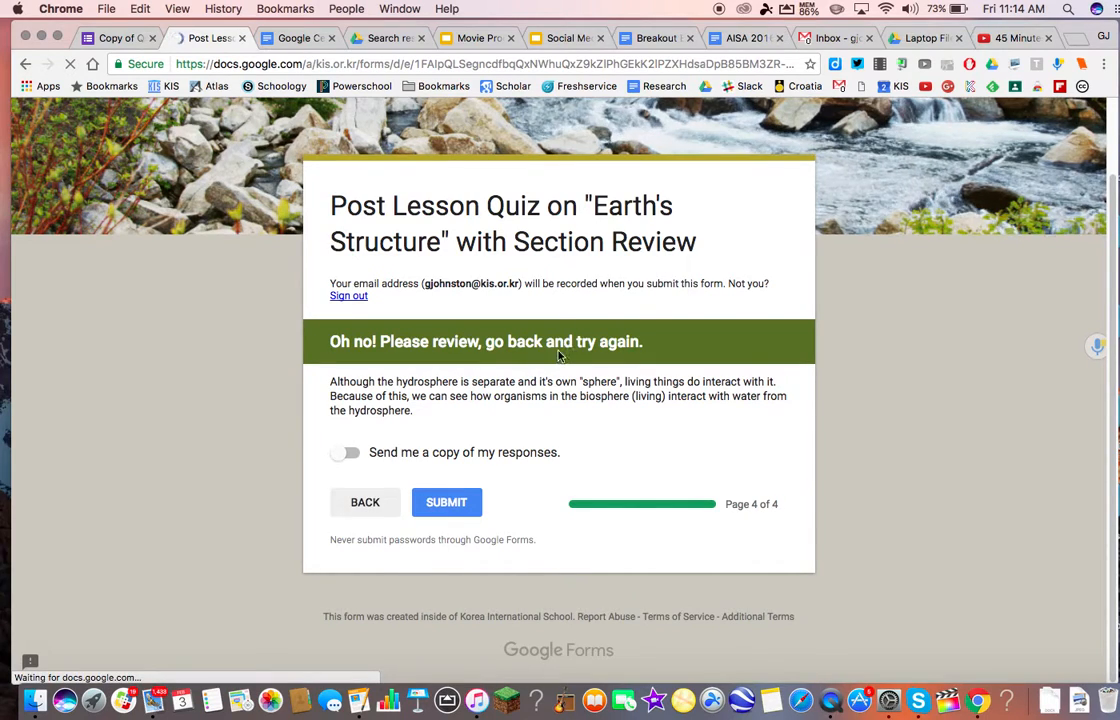
scroll(512, 316, "down", 3)
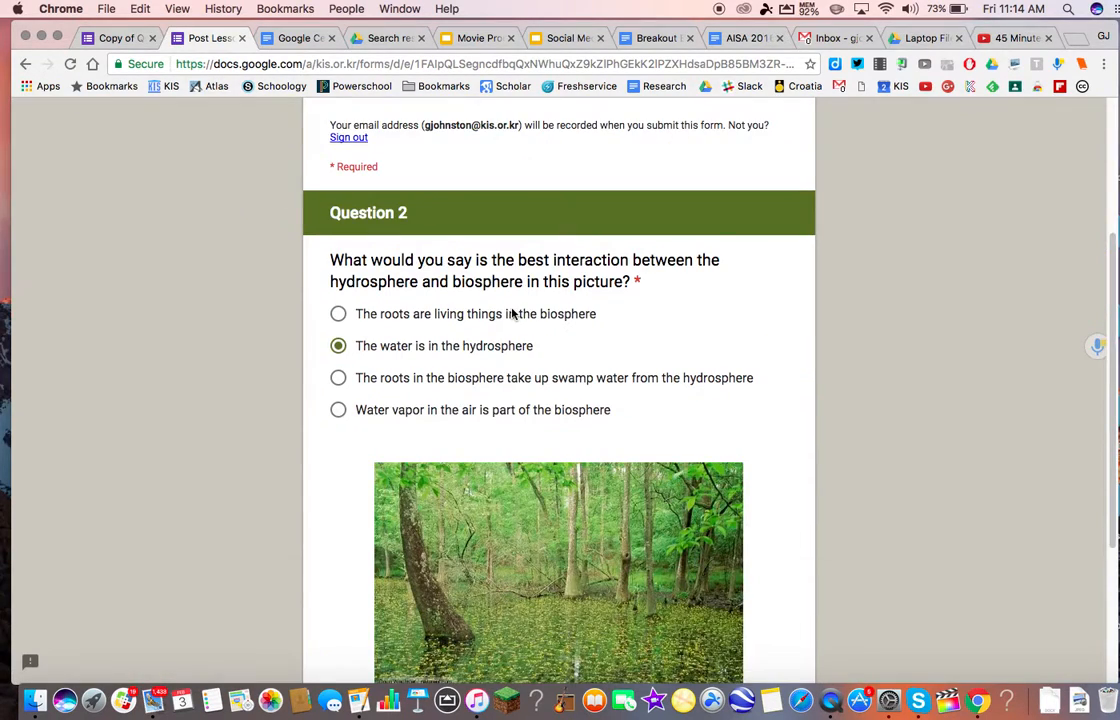
left_click(339, 378)
scroll(622, 323, "down", 5)
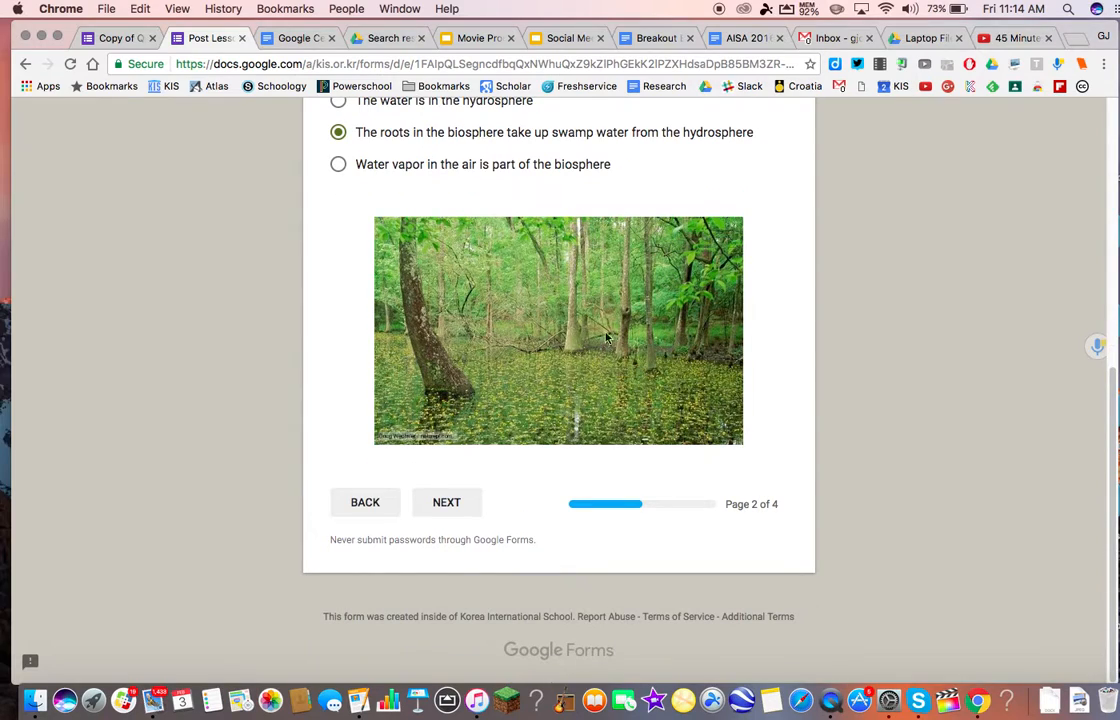
left_click(452, 501)
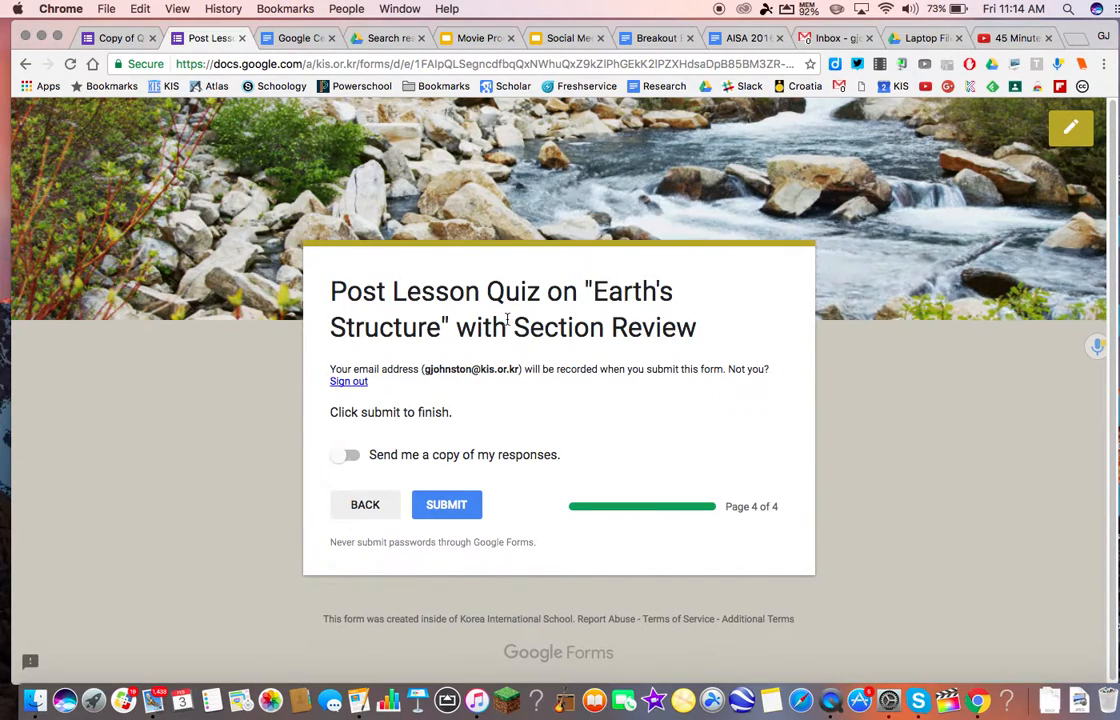
left_click(450, 511)
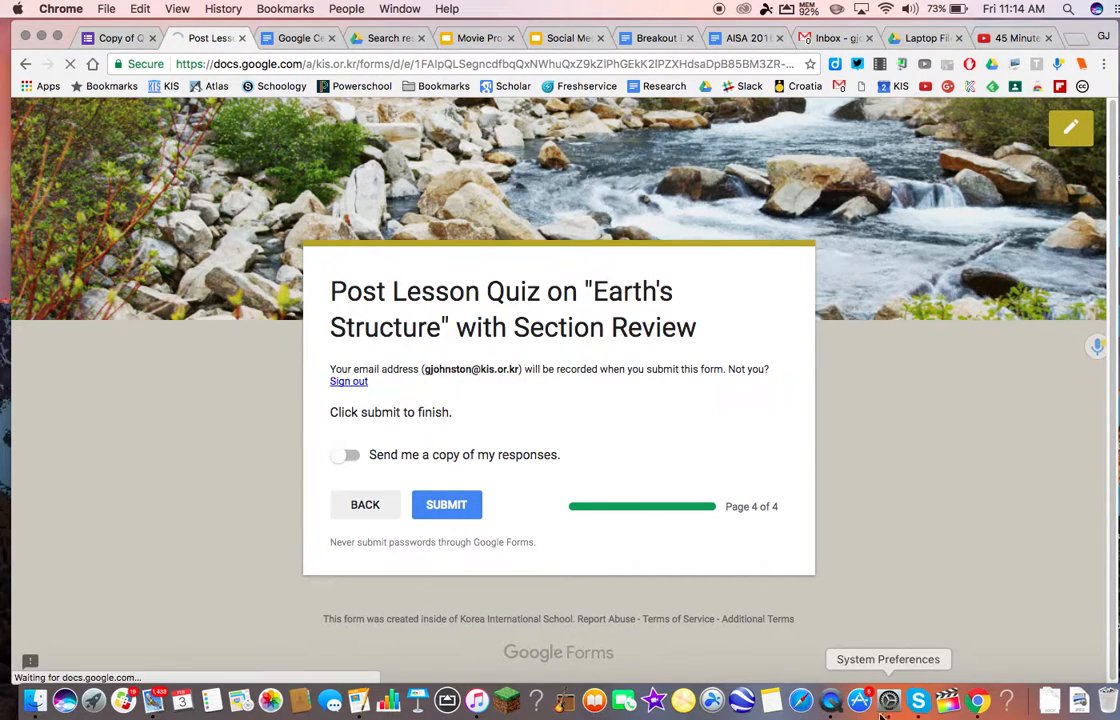